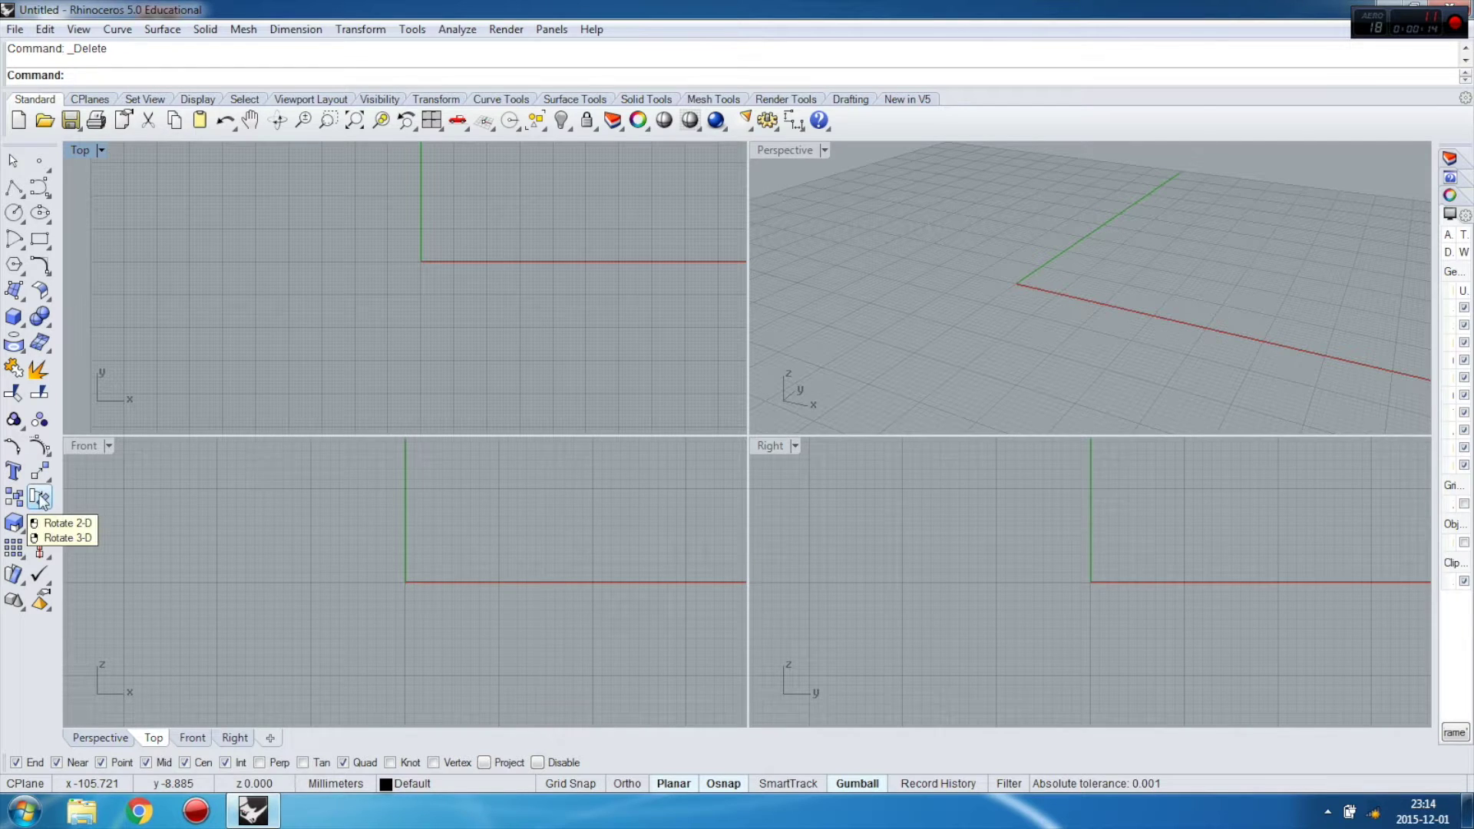
# - Draw a box from the world origin to an opposite corner and height, then select it
pyautogui.click(20, 320)
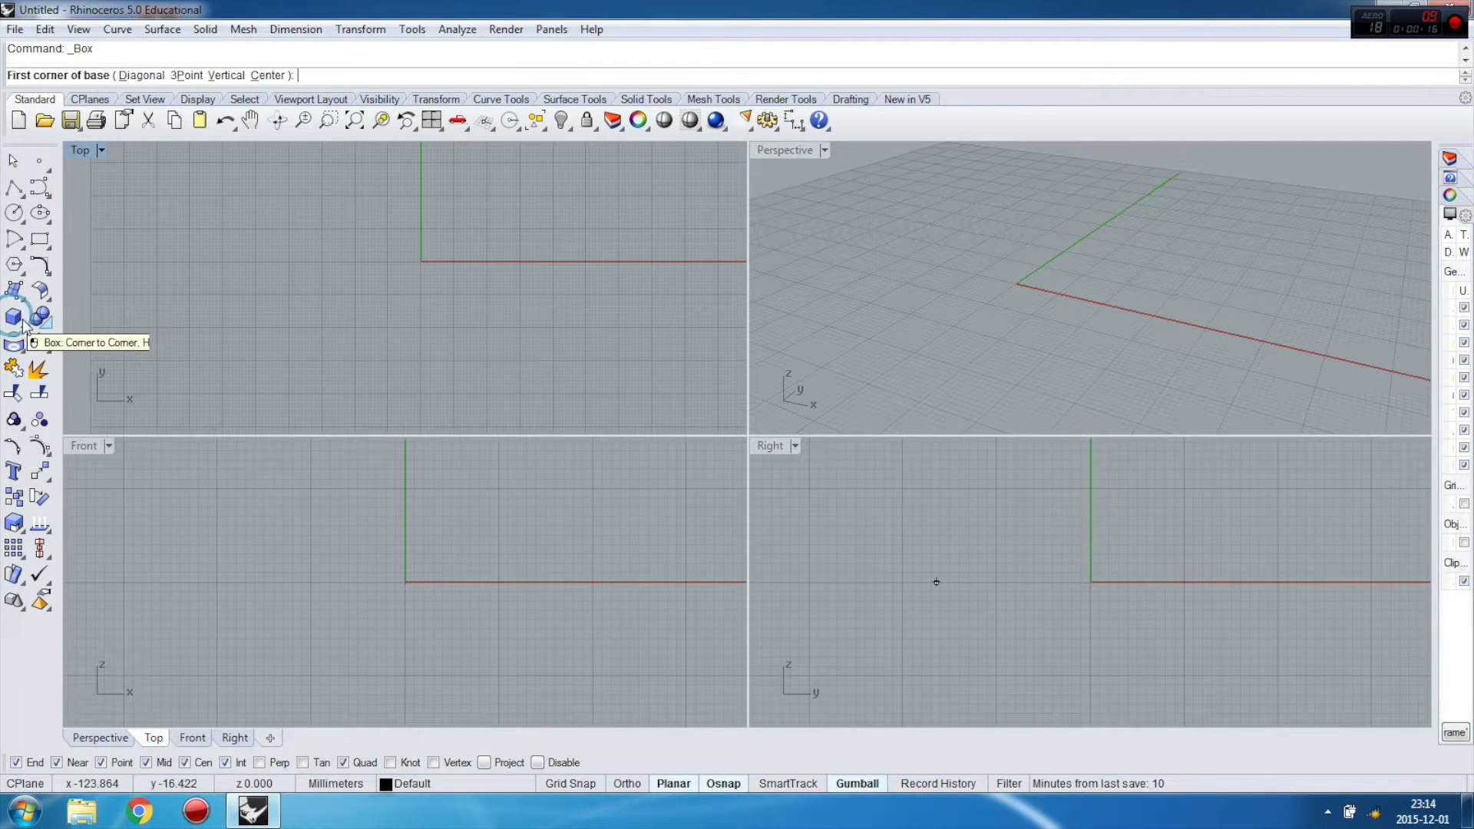
pyautogui.write('-0')
pyautogui.press('Return')
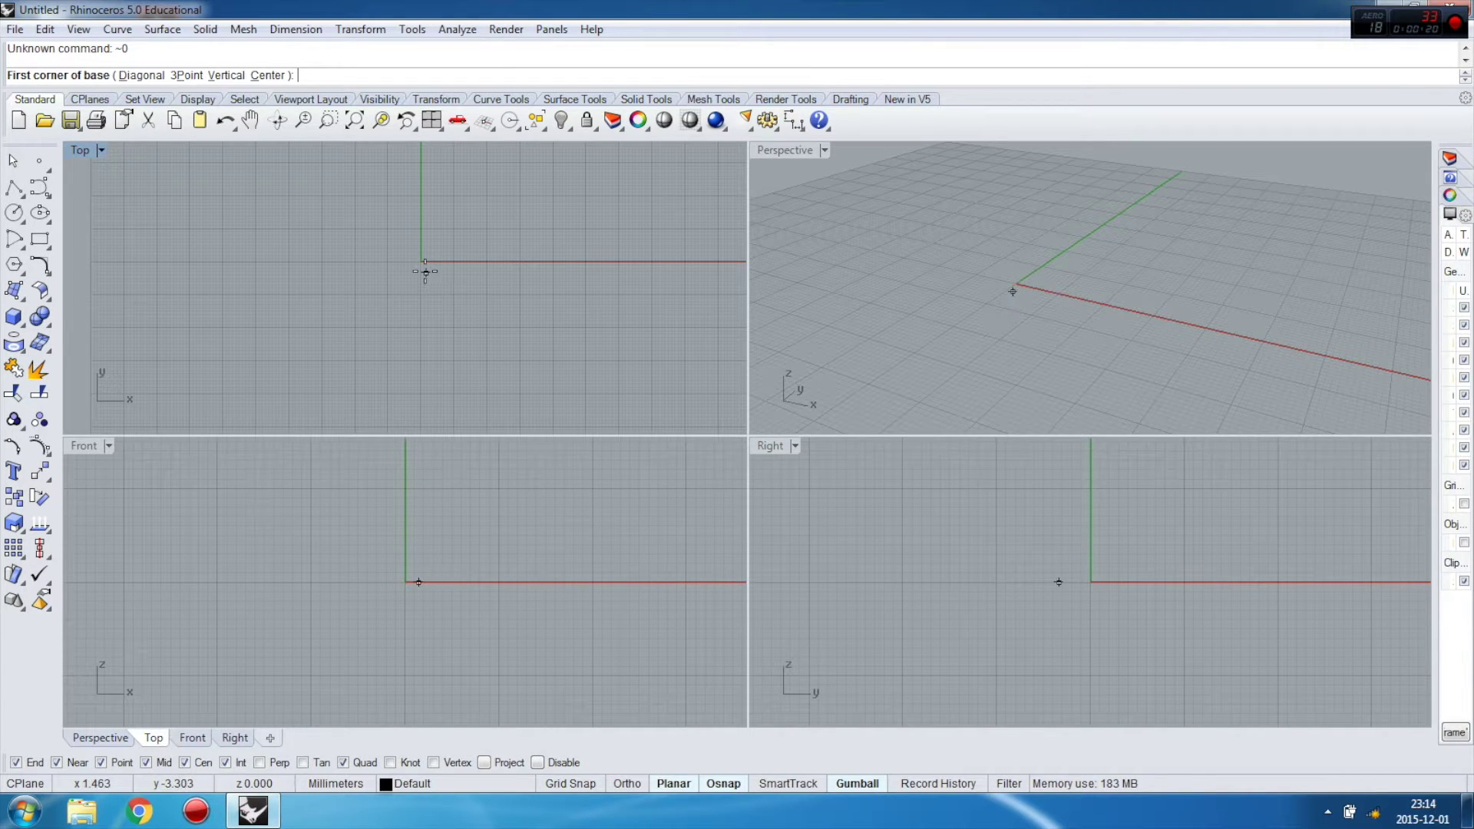
pyautogui.click(421, 262)
pyautogui.click(607, 393)
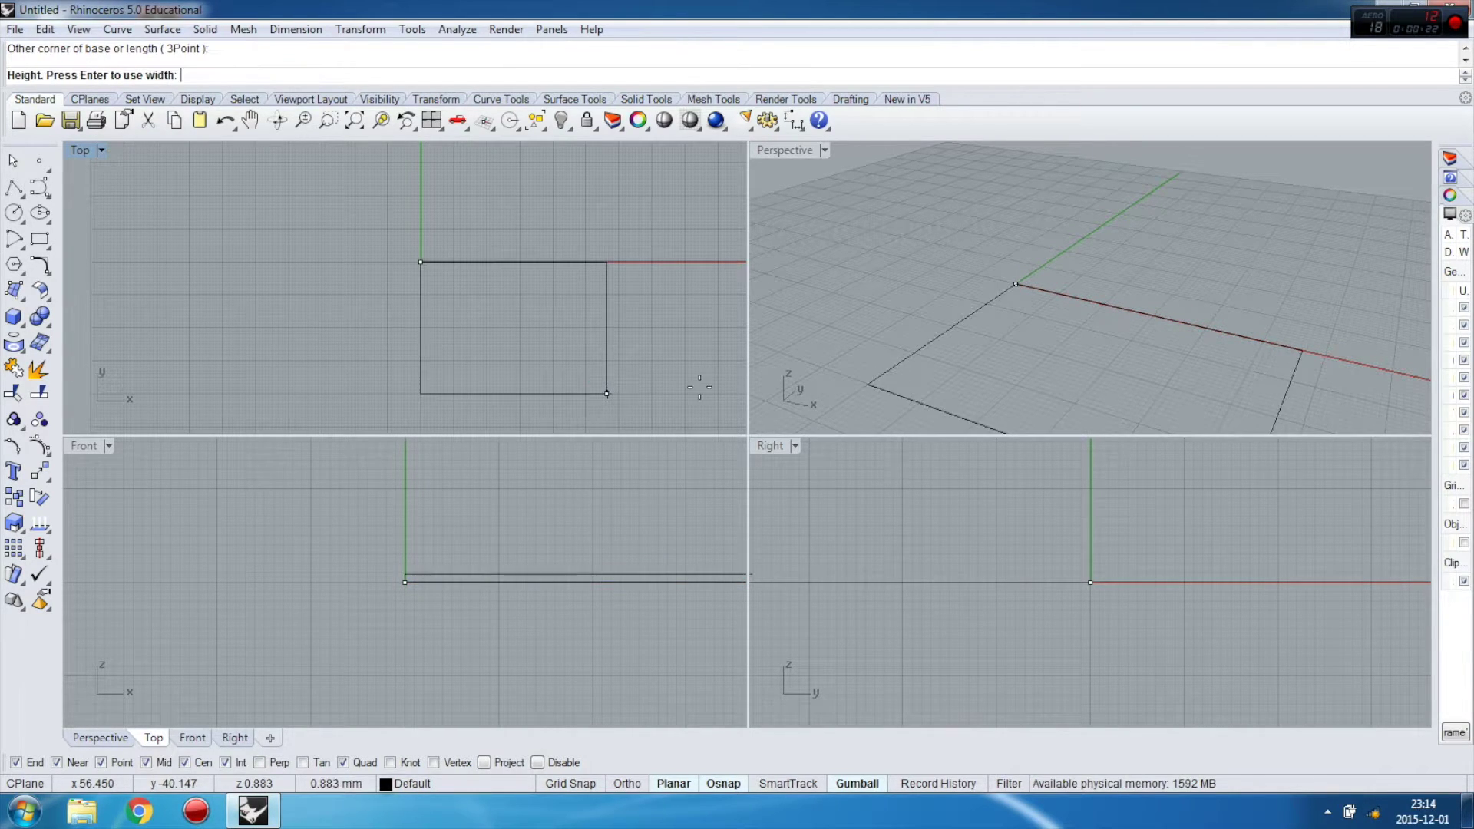
pyautogui.click(1033, 326)
pyautogui.scroll(-3, 985, 251)
pyautogui.moveTo(977, 246); pyautogui.dragTo(952, 264, button='right')
pyautogui.scroll(3, 961, 260)
pyautogui.scroll(-3, 1013, 241)
pyautogui.scroll(1, 1083, 205)
pyautogui.scroll(-2, 322, 227)
pyautogui.scroll(2, 438, 296)
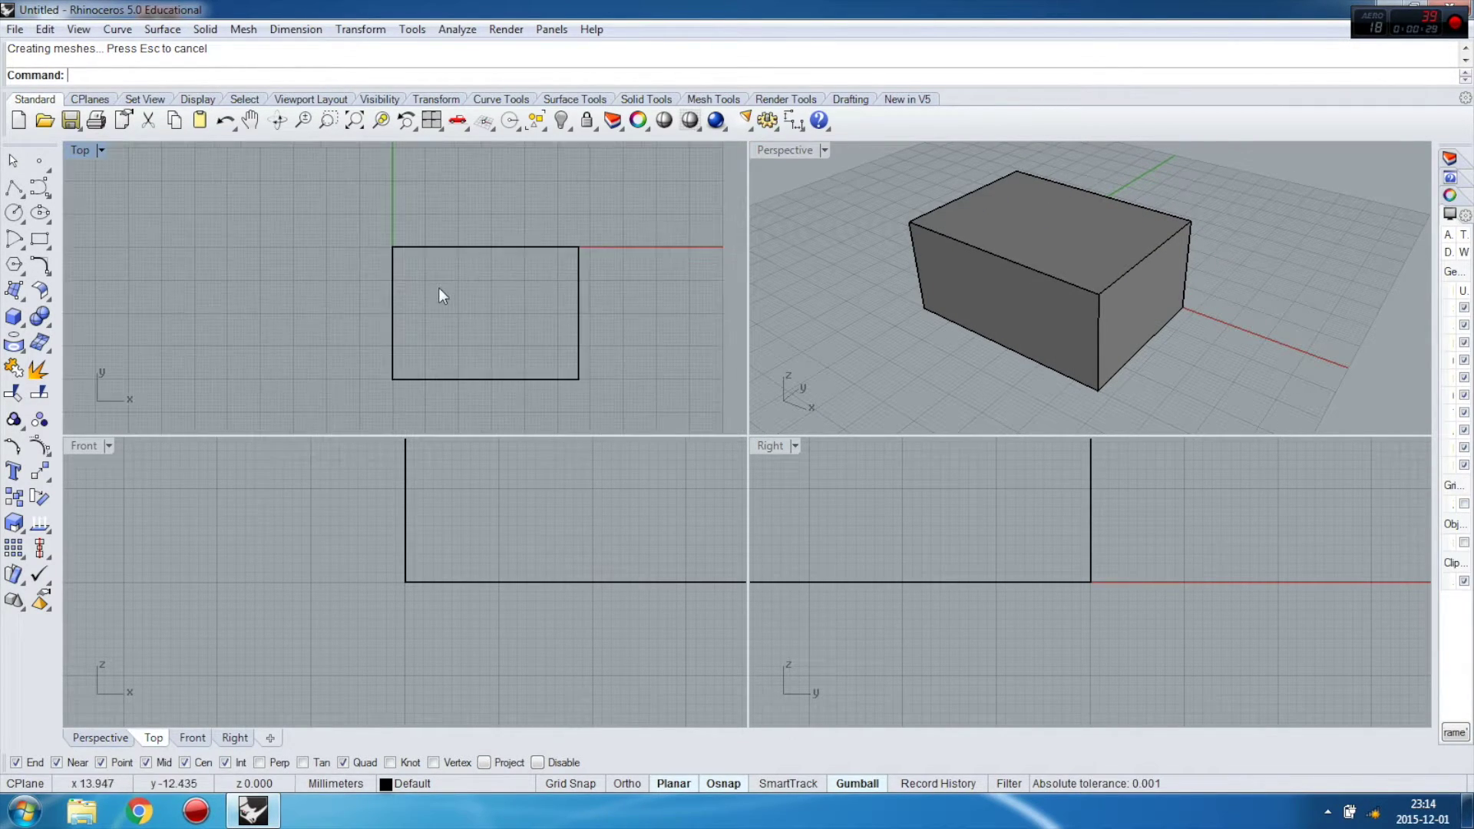
pyautogui.click(476, 248)
# - Rotate the box with the gumball arc in Top view, reselect it, and maximize Top view
pyautogui.moveTo(427, 361); pyautogui.dragTo(286, 261)
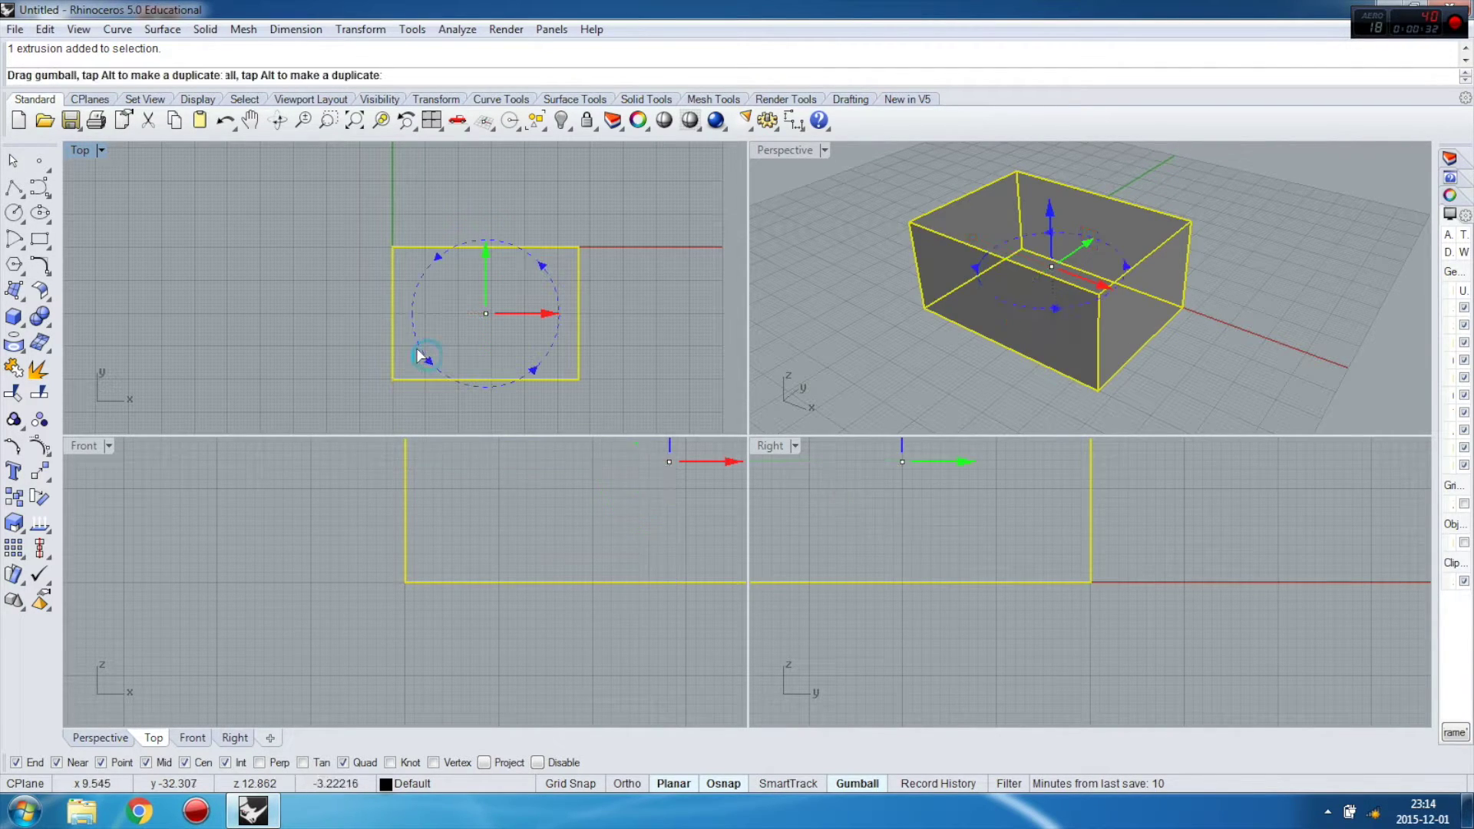
pyautogui.click(286, 262)
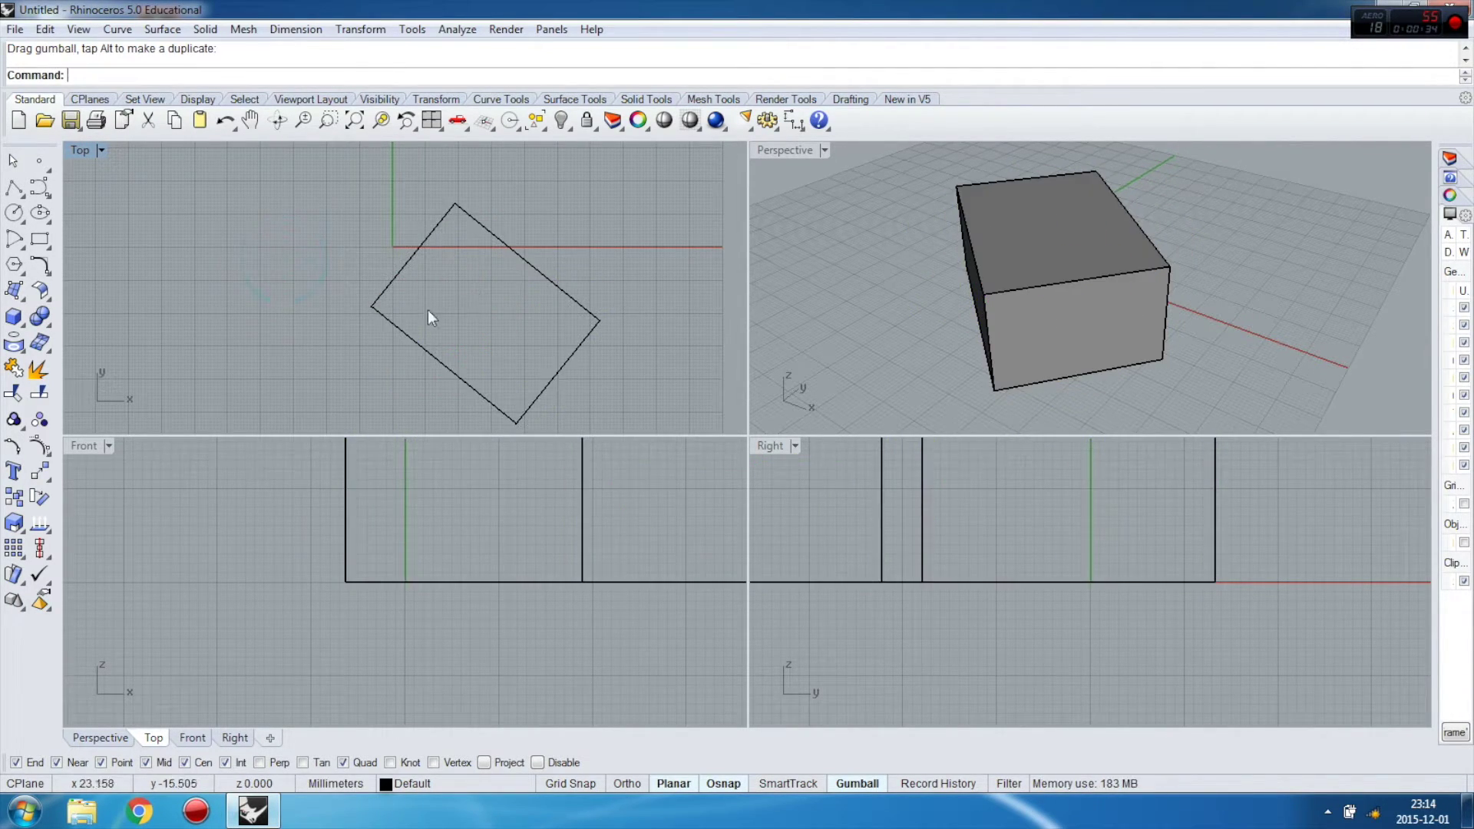
pyautogui.click(372, 303)
pyautogui.doubleClick(81, 150)
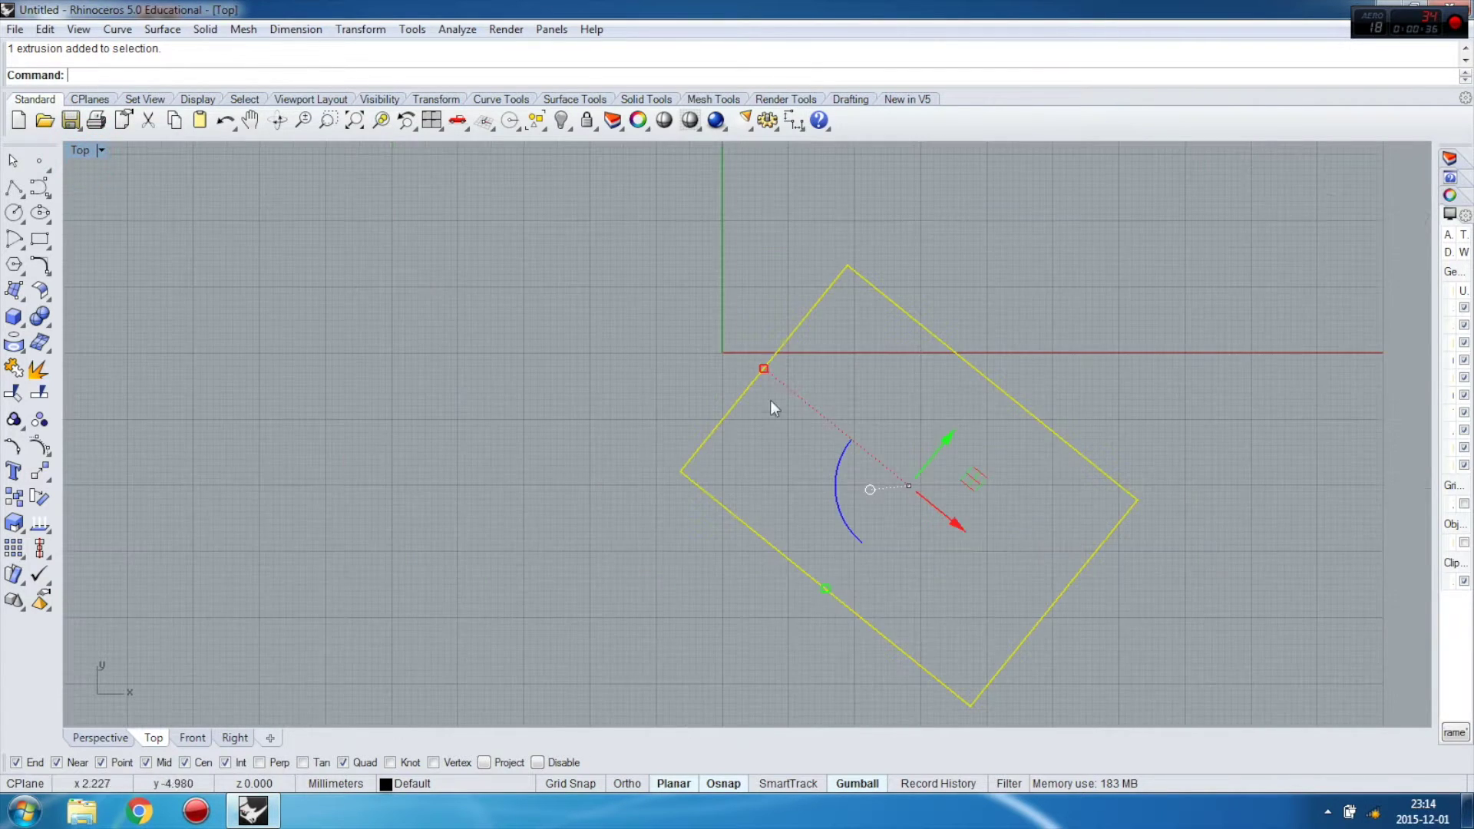
pyautogui.scroll(2, 691, 346)
pyautogui.scroll(-2, 697, 271)
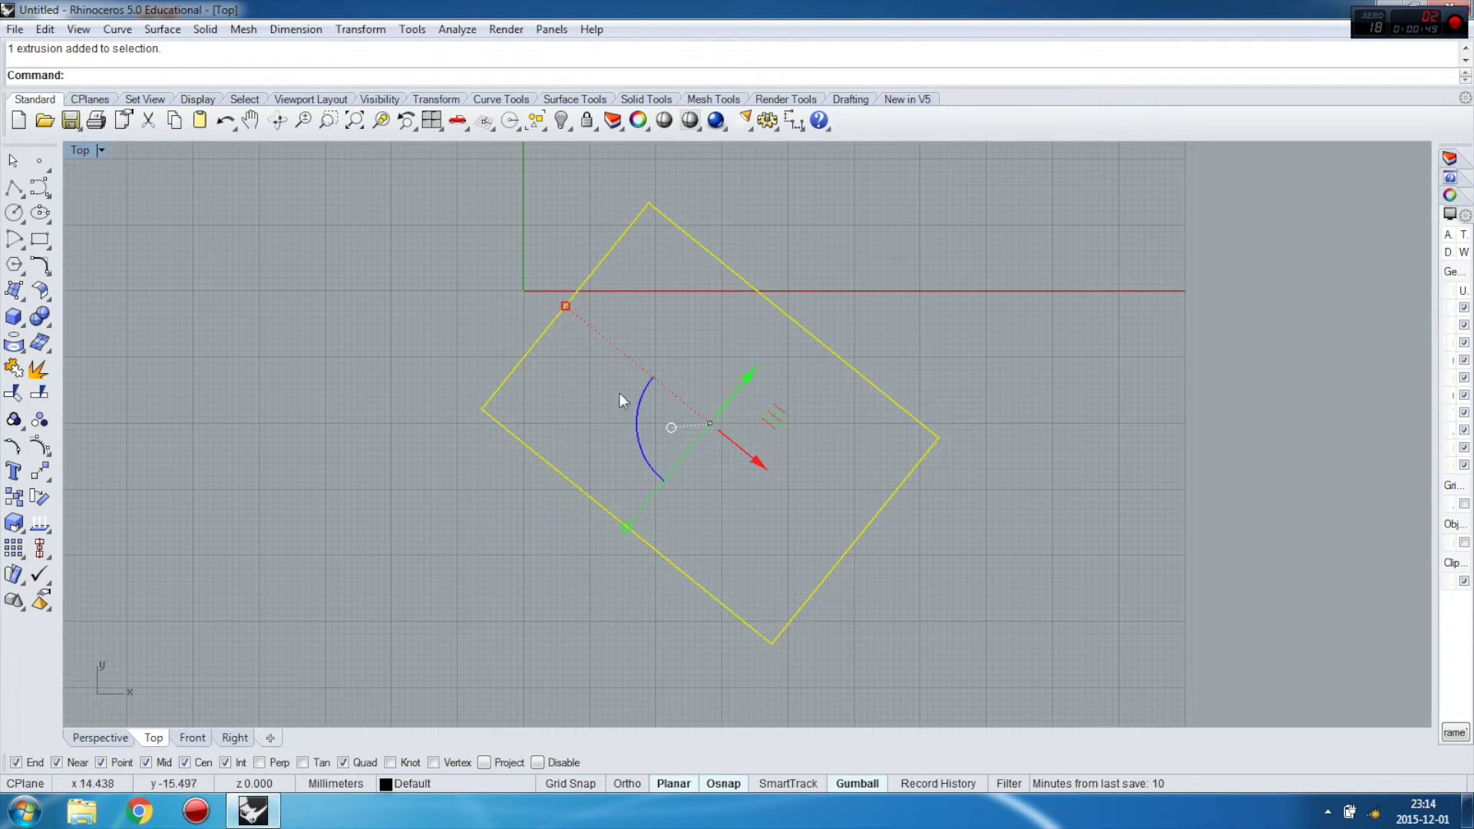
pyautogui.click(672, 430)
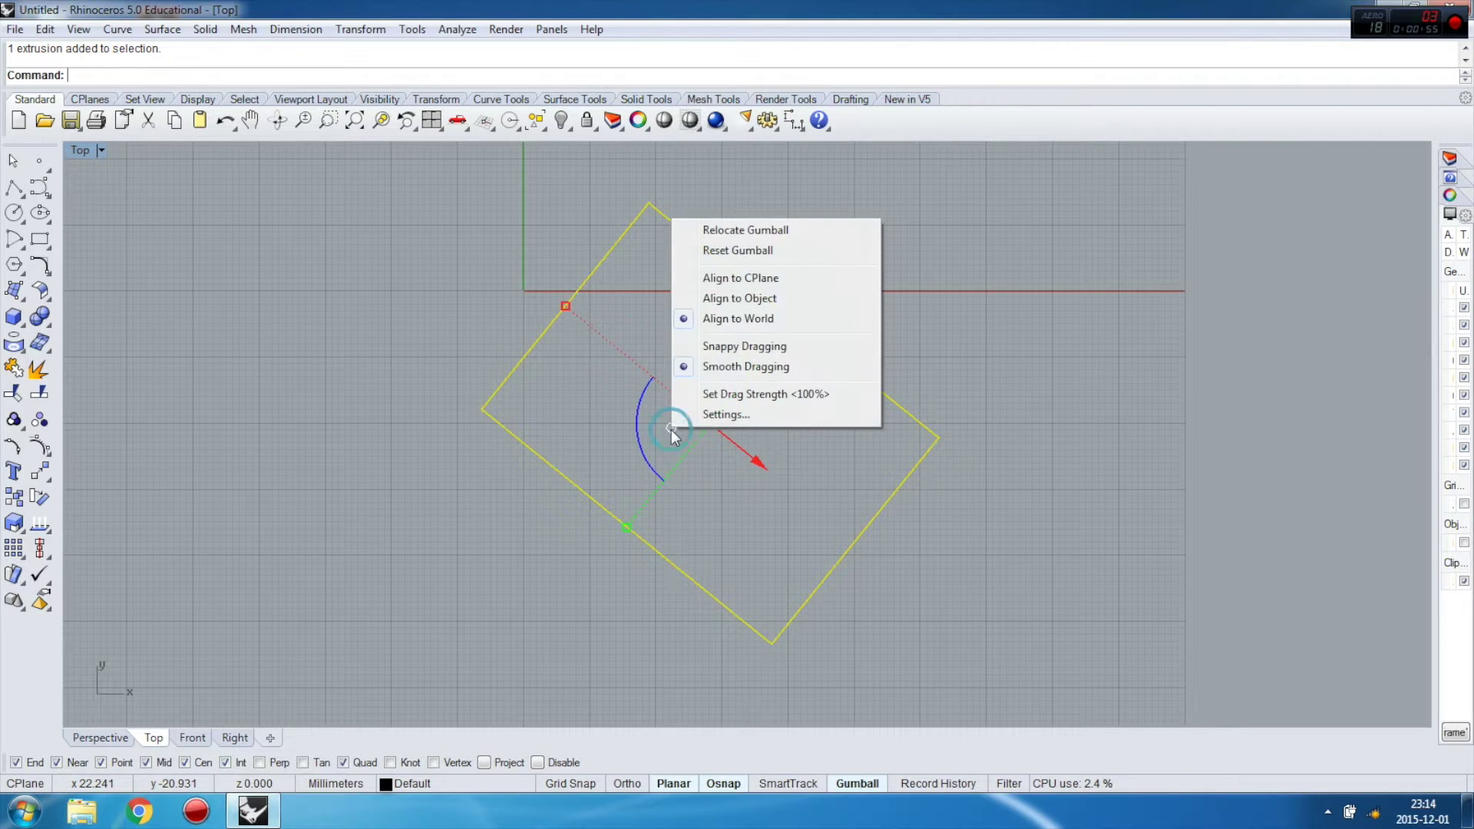
# - Switch the box's gumball to Align to Object, then to Align to World
pyautogui.click(733, 302)
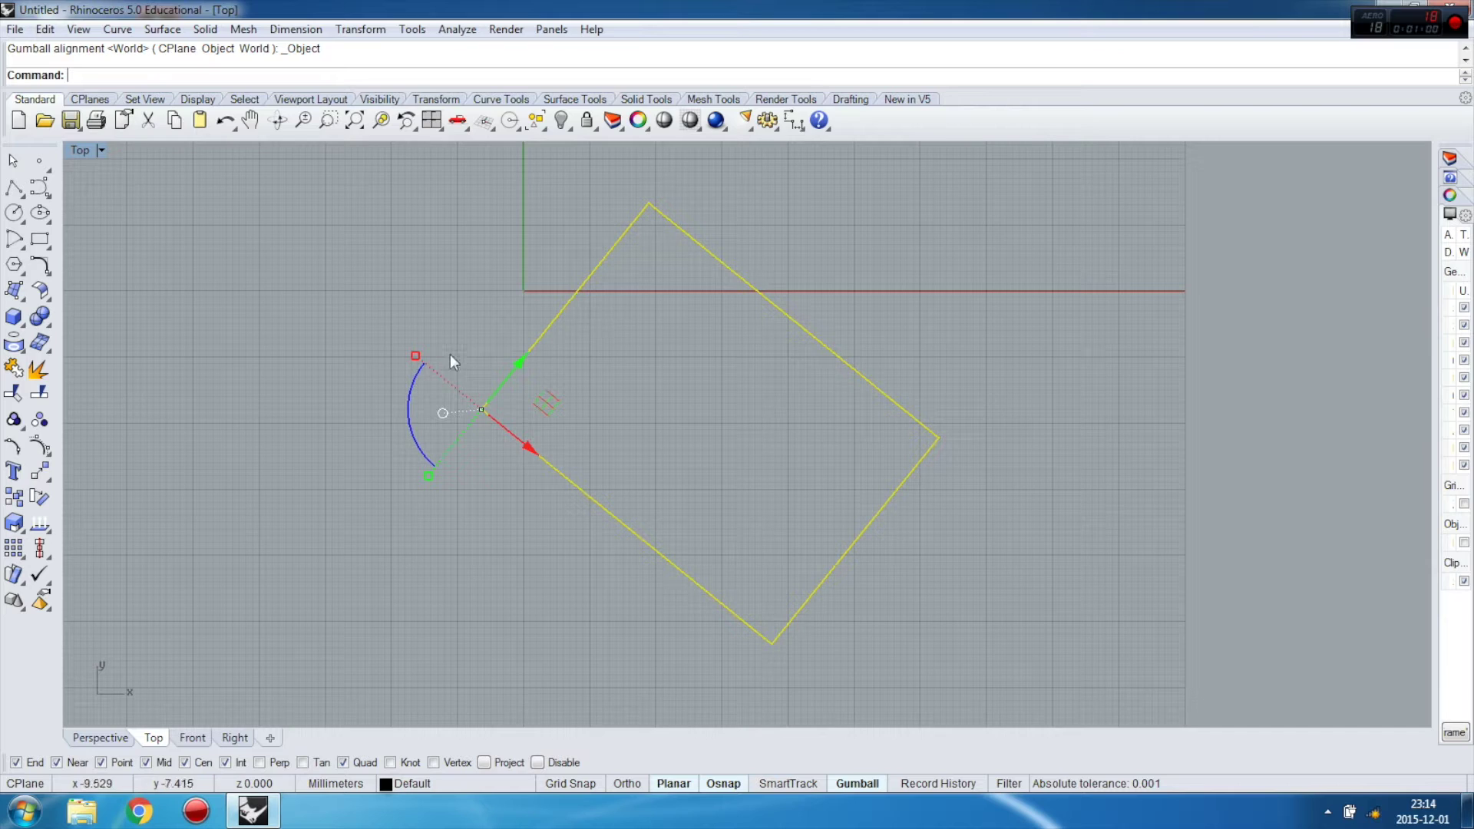
pyautogui.click(441, 413)
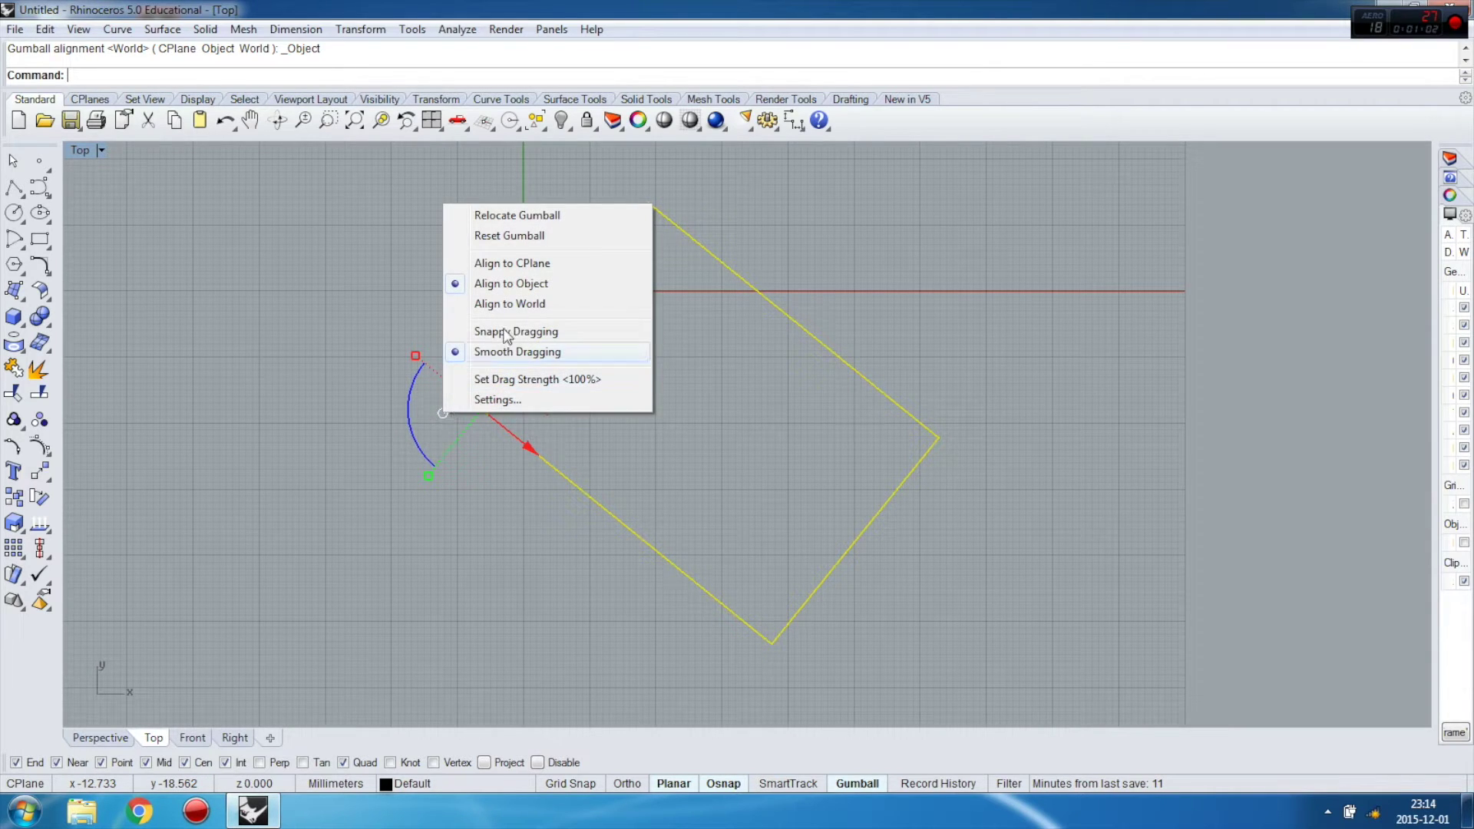
pyautogui.click(528, 303)
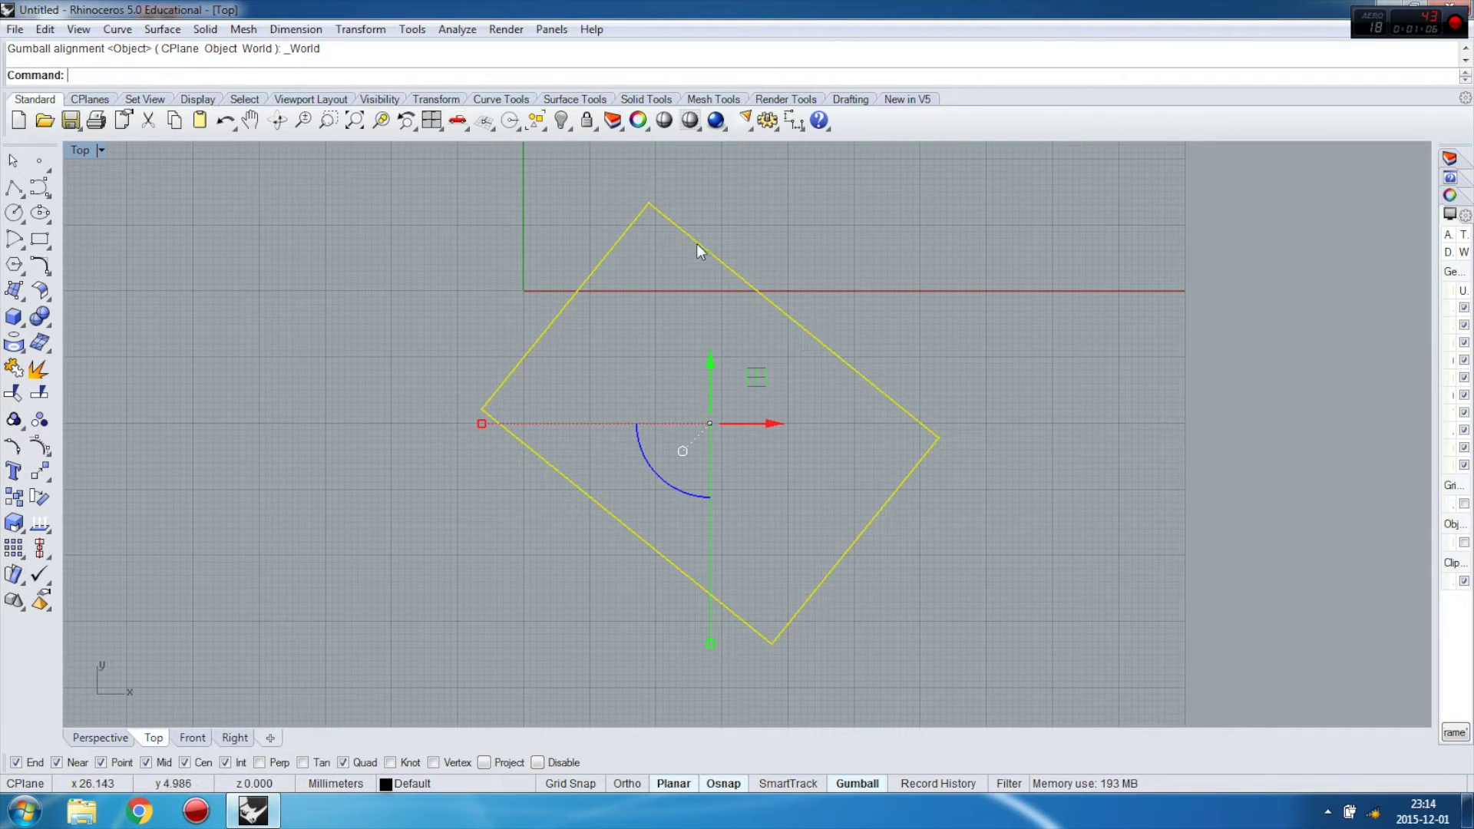
pyautogui.scroll(-2, 789, 496)
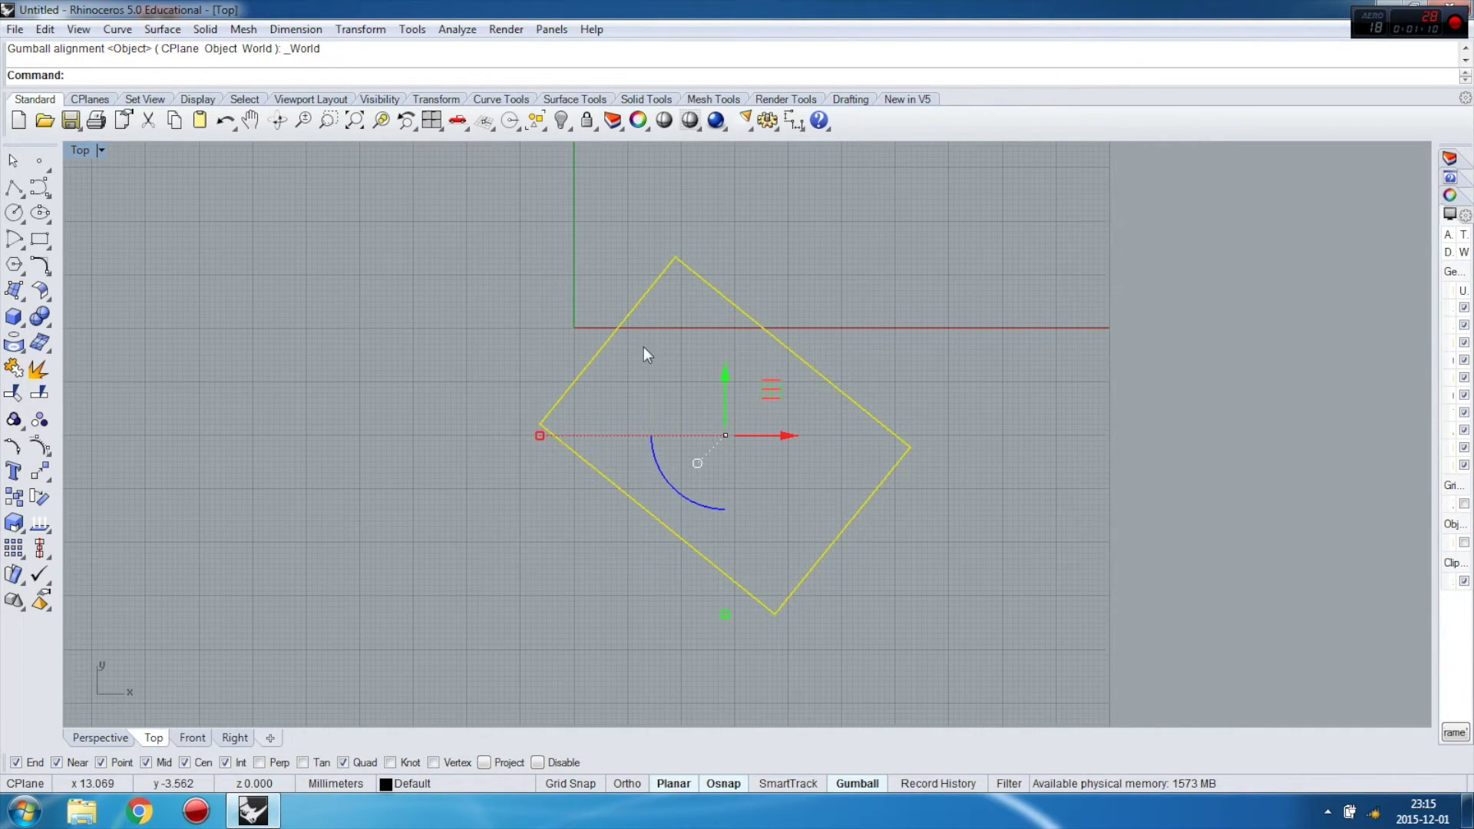
# - Relocate the gumball to the box's top corner End point and set its X and Y directions
pyautogui.click(696, 463)
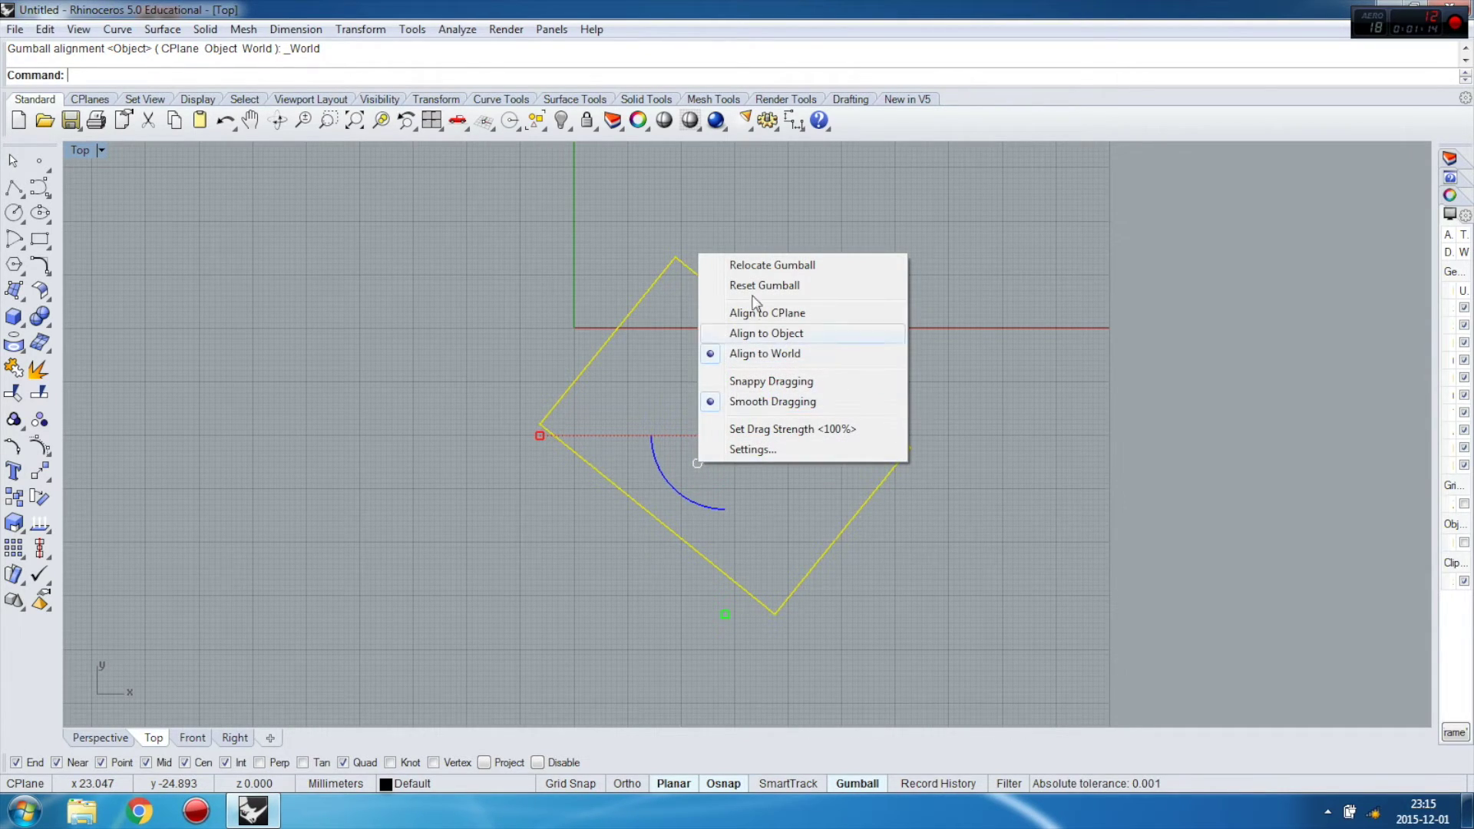
pyautogui.click(760, 267)
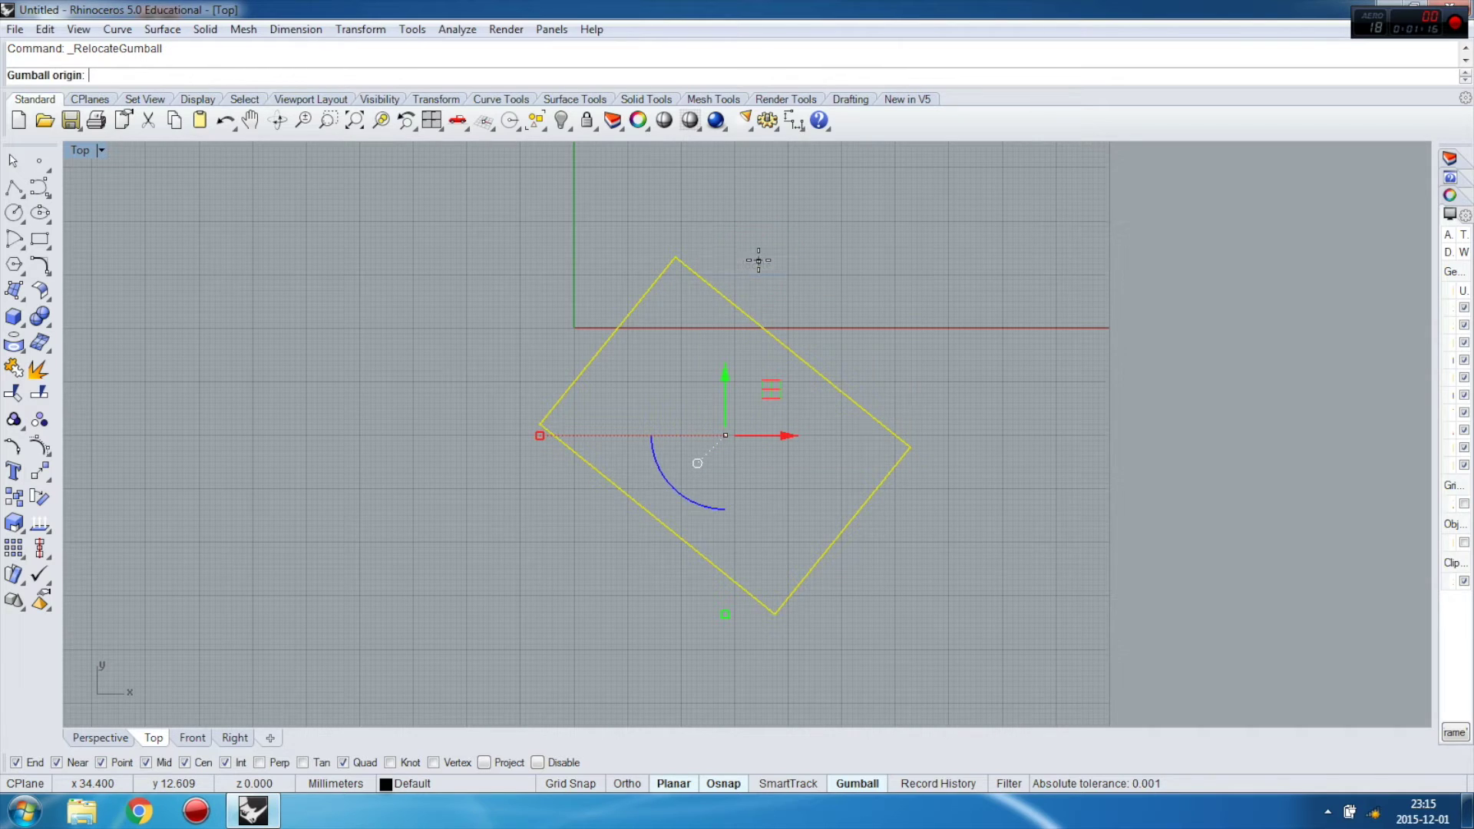
pyautogui.click(673, 256)
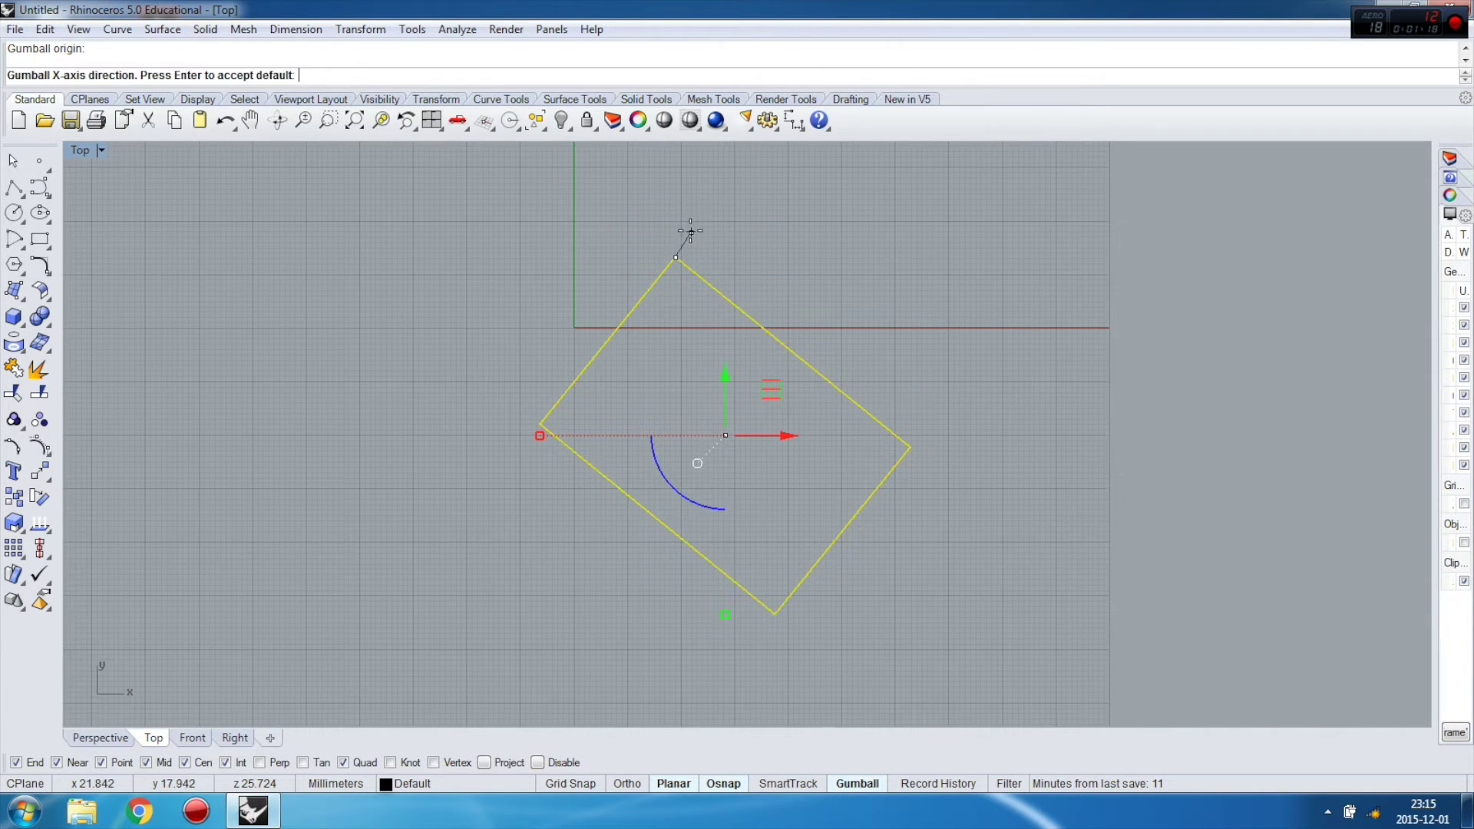
pyautogui.click(644, 166)
pyautogui.click(826, 219)
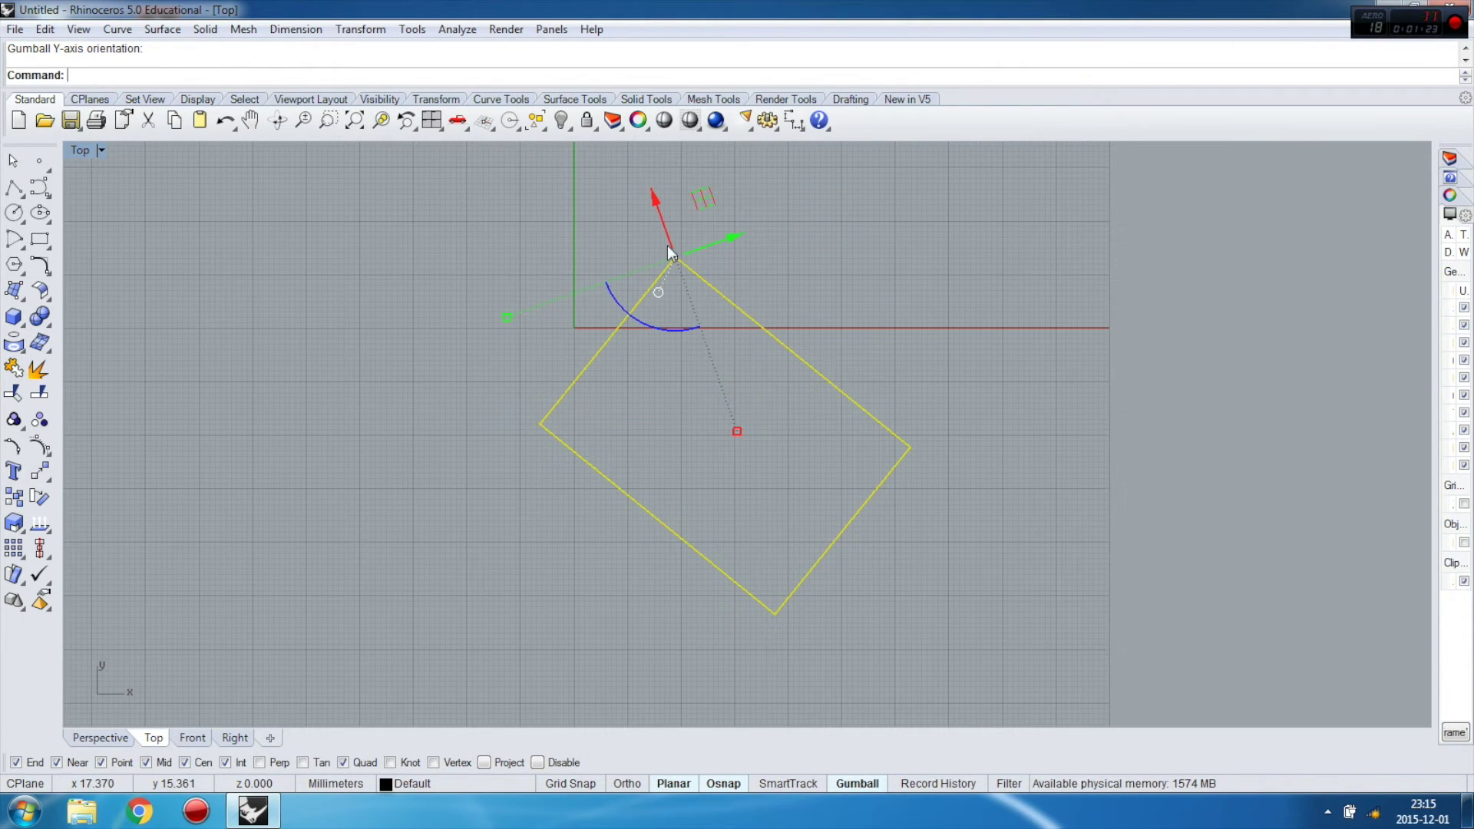
pyautogui.click(658, 291)
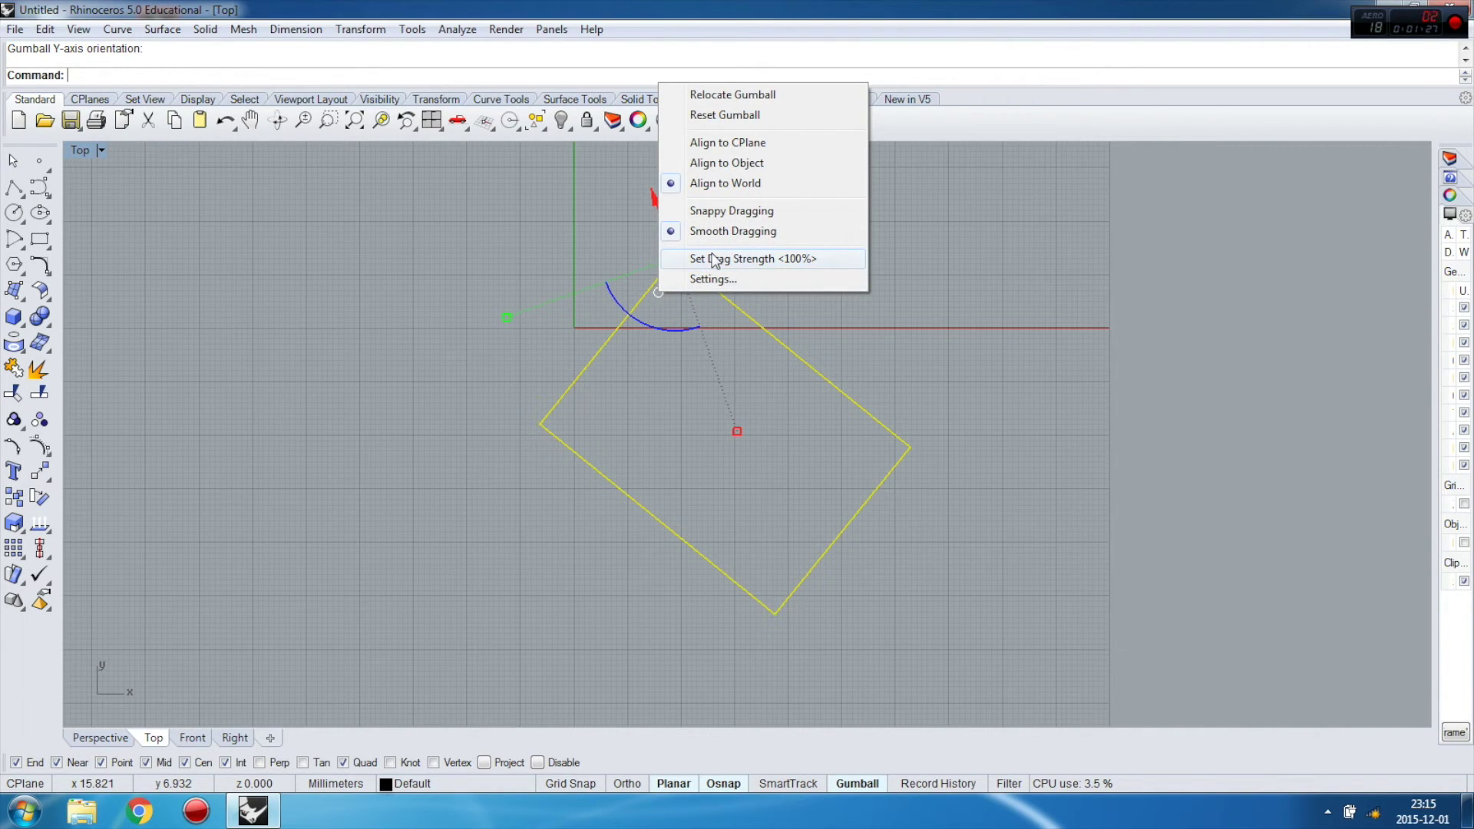
# - Set the relocated gumball to Align to Object so its axes follow the rotated box
pyautogui.click(707, 169)
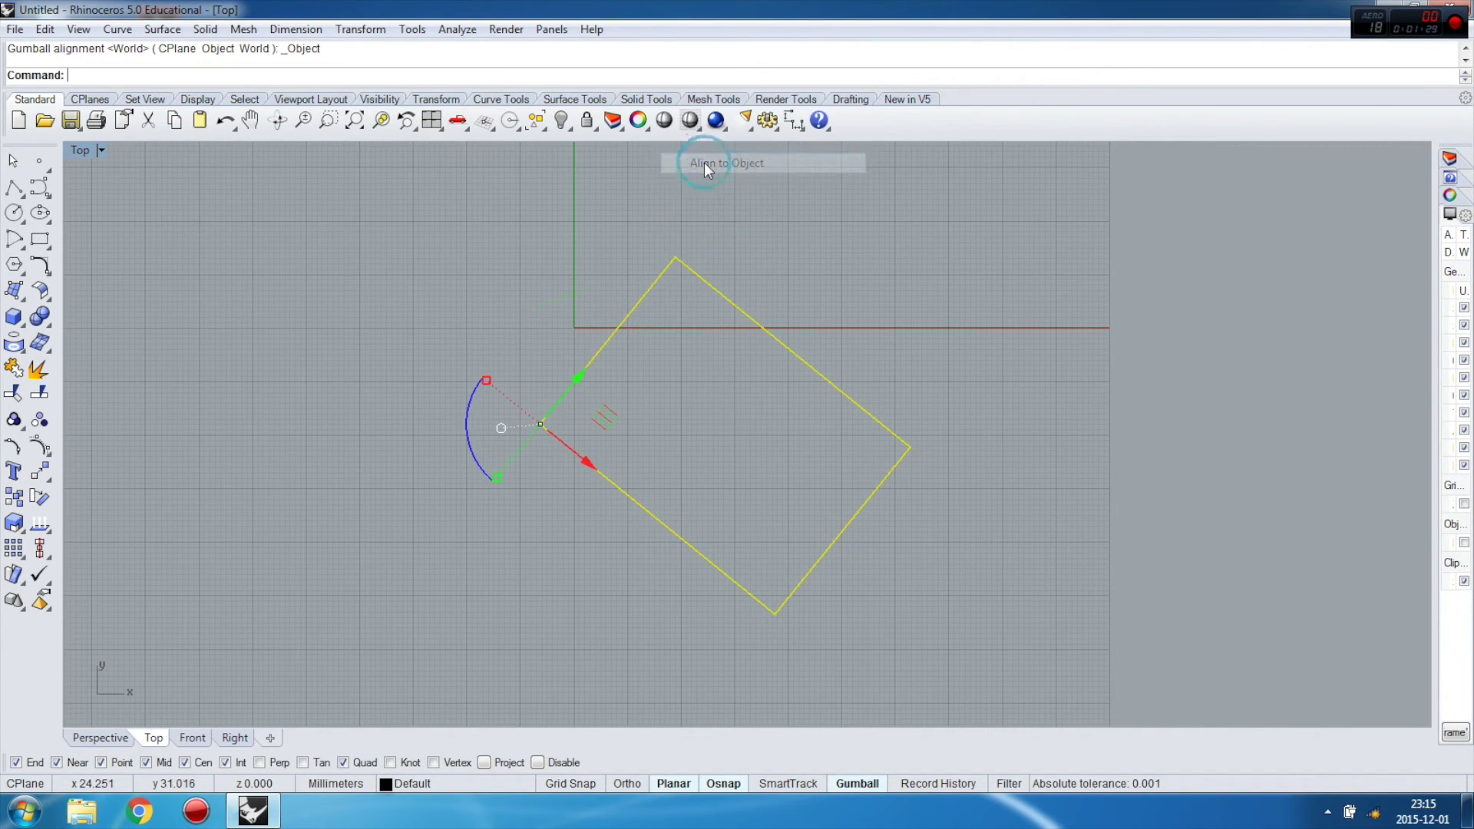